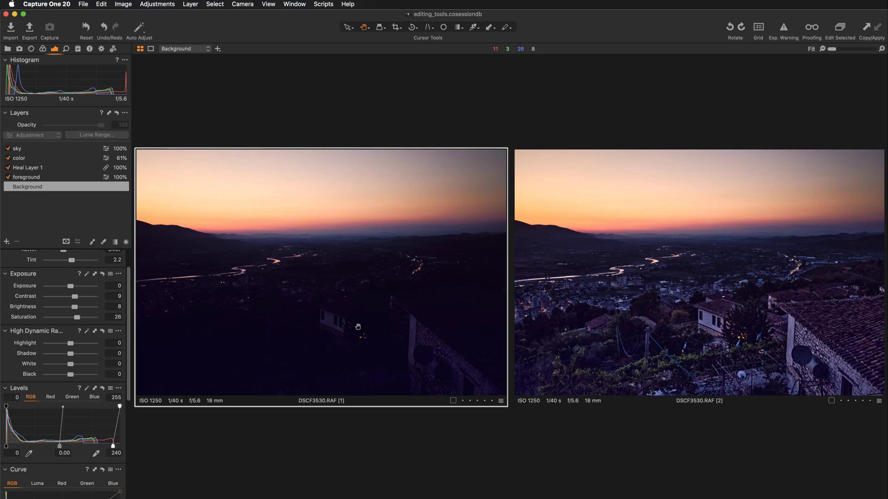
- Magnify both versions of the dusk photo from 50% through 67% to 100%
key(super+equal)
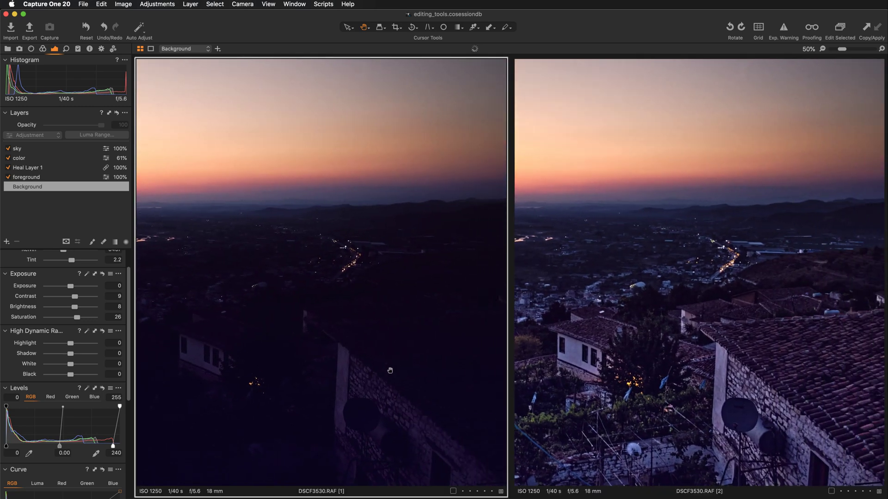
scroll(382, 393, left, 3)
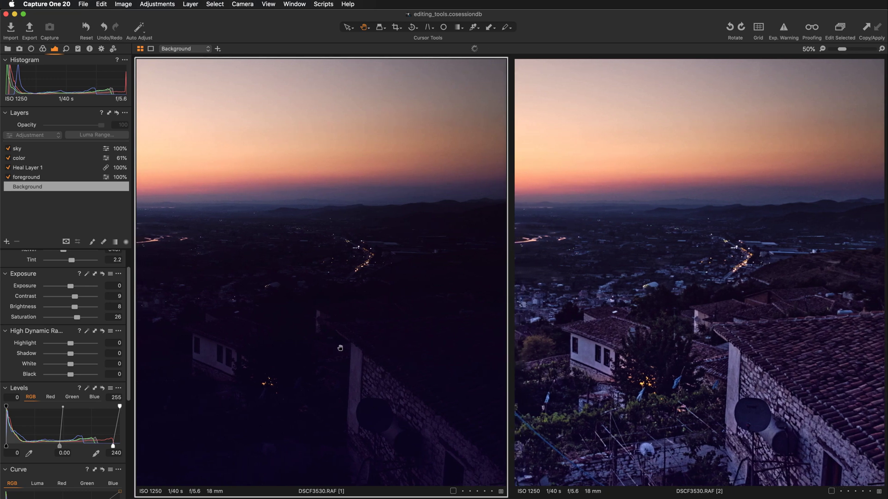
key(super+equal)
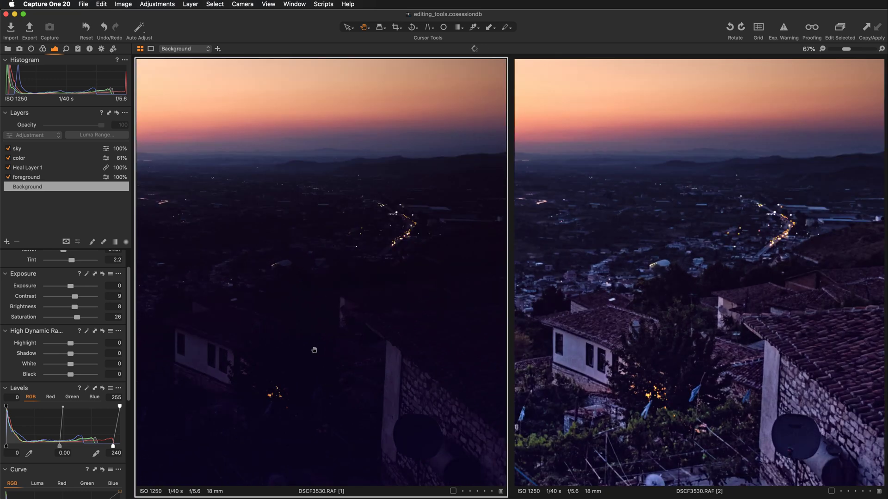
key(super+equal)
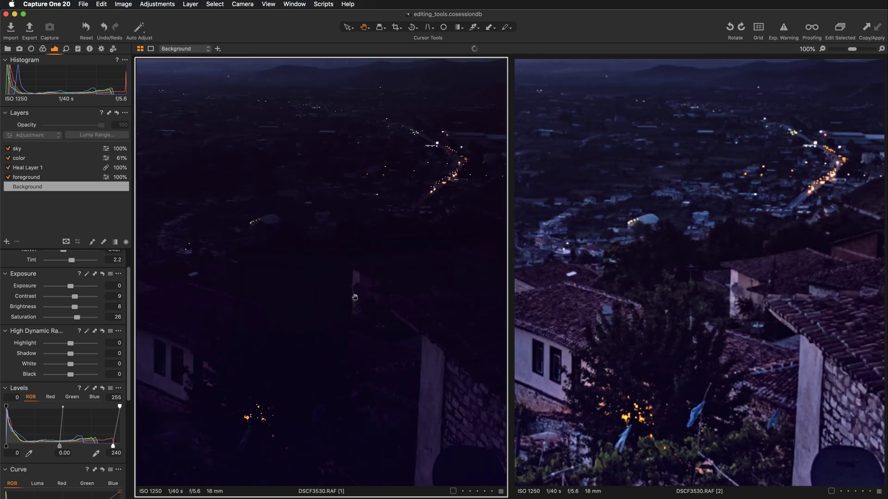
scroll(352, 277, up, 5)
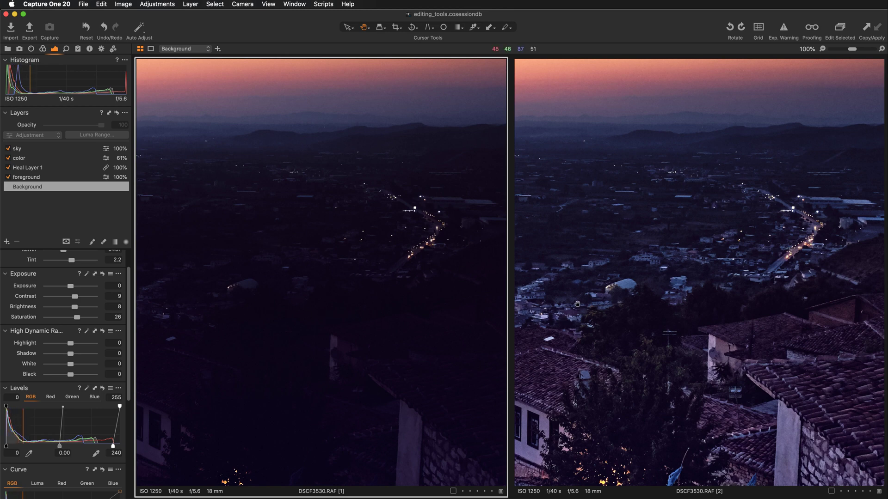
- Activate the edited second version, pan to show more sky and river, and show the Browser
drag(624, 329, 704, 323)
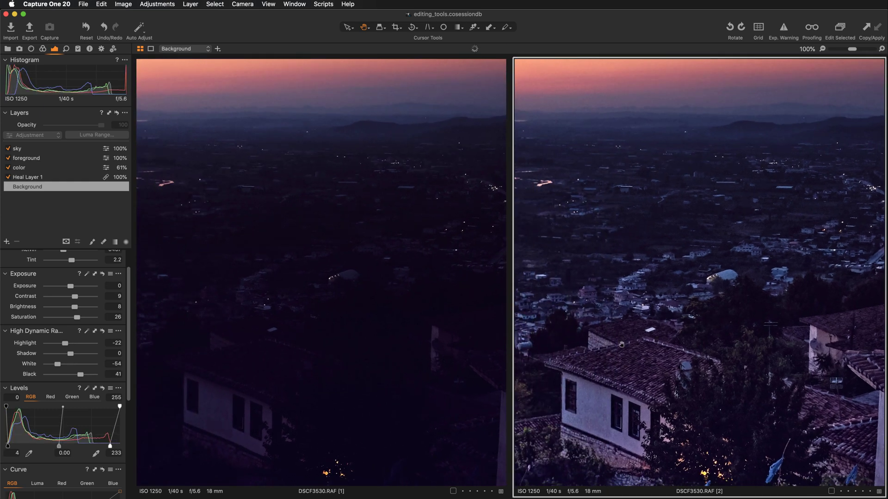
drag(595, 295, 696, 306)
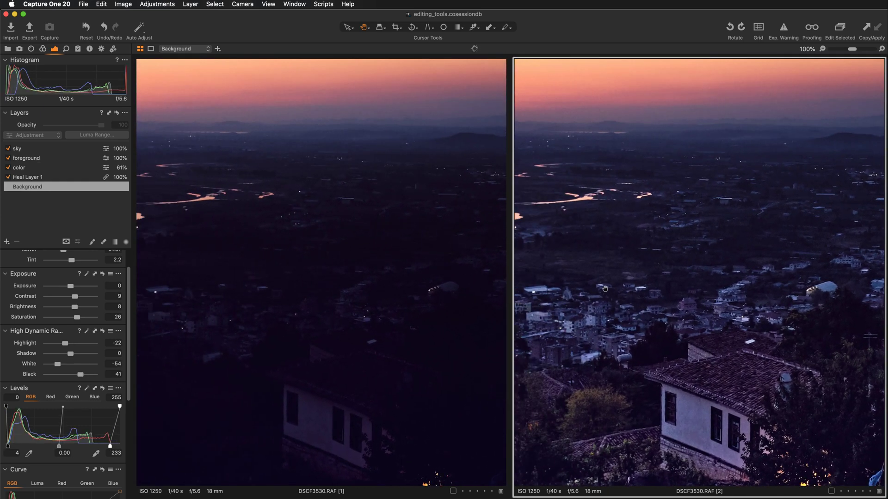
drag(605, 289, 708, 329)
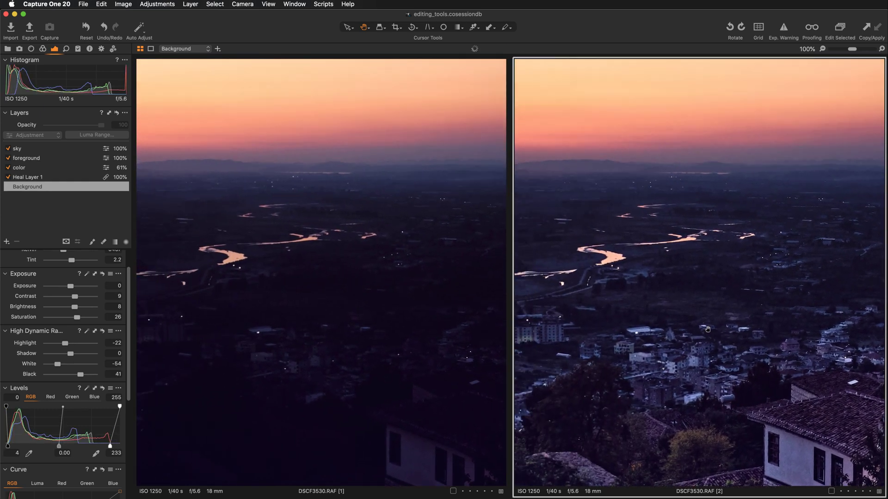
key(super+shift+b)
- Deselect all, open the first DSCF3530.RAF version alone, and hide the Browser to widen the view
click(831, 341)
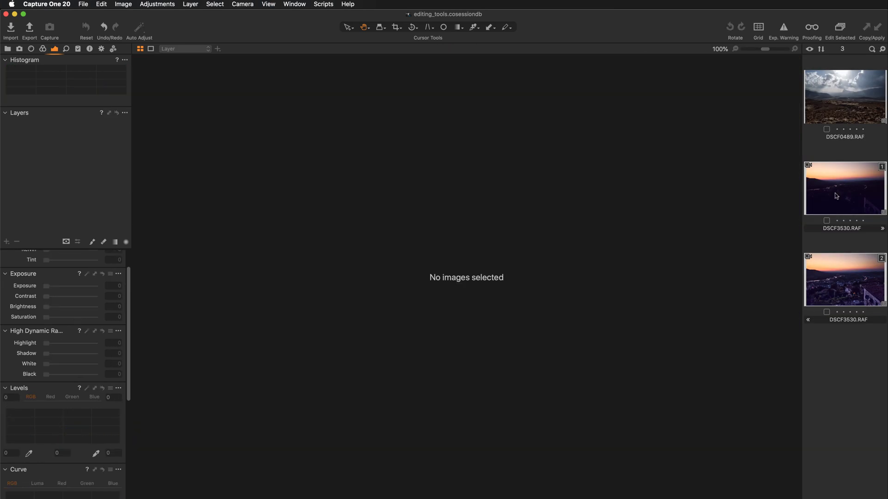
click(837, 194)
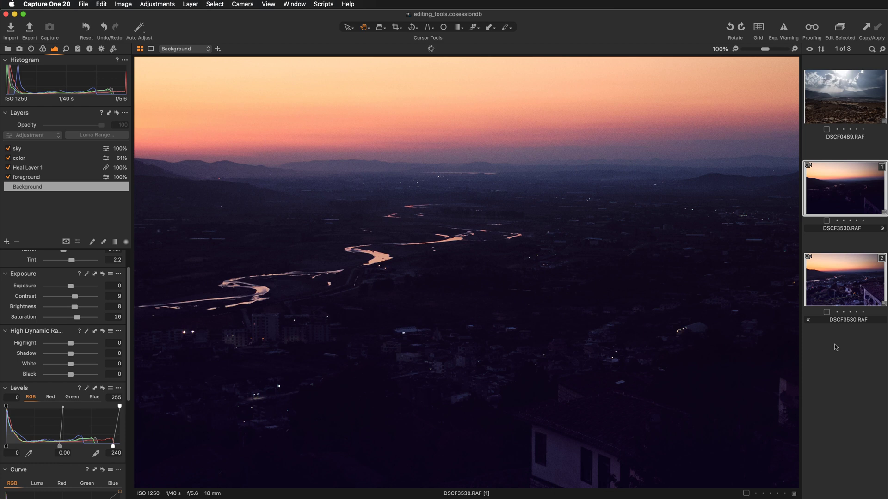
key(super+shift+b)
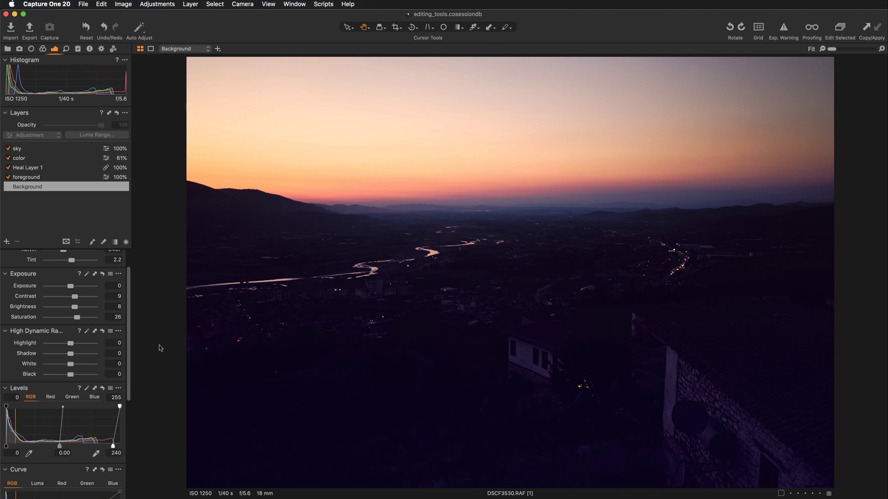
- Drop White to -100, checking it against 0, then pull Highlight to -84
click(70, 363)
drag(70, 365, 44, 365)
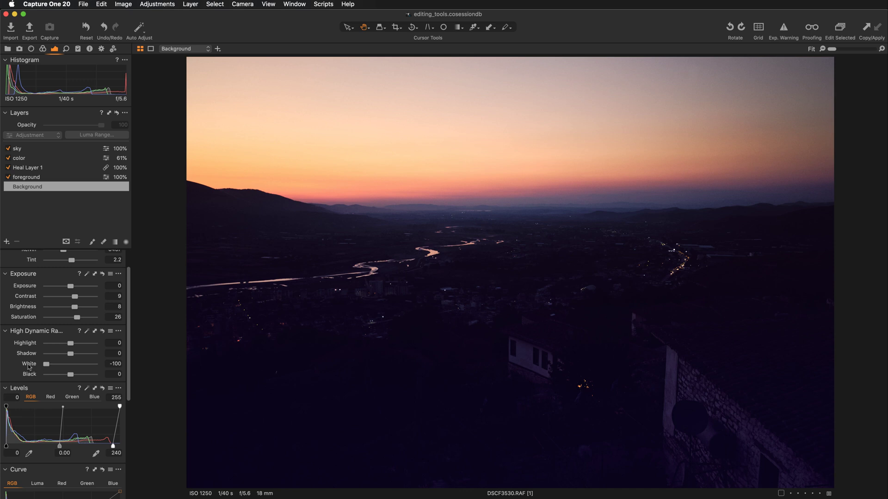
double_click(29, 364)
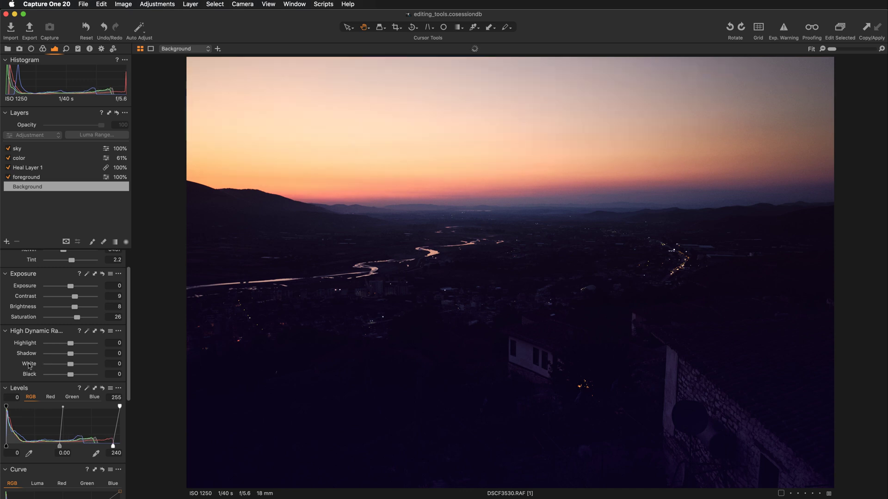
key(super+z)
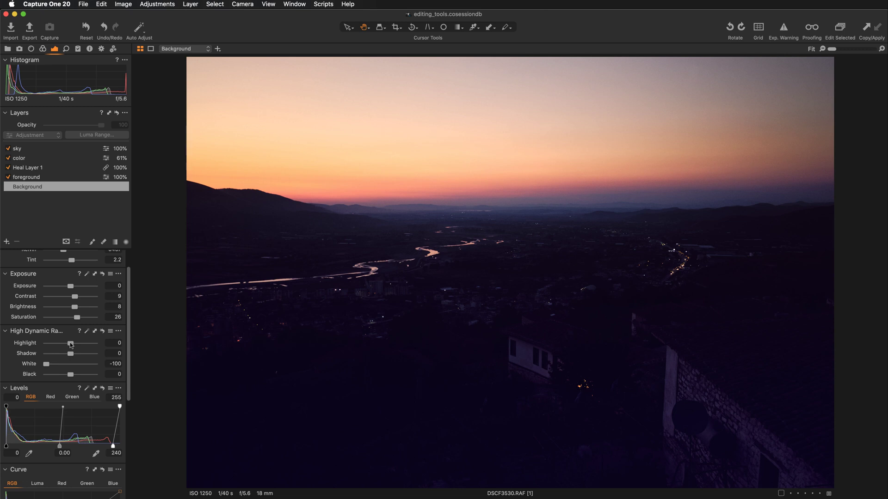
drag(71, 345, 51, 346)
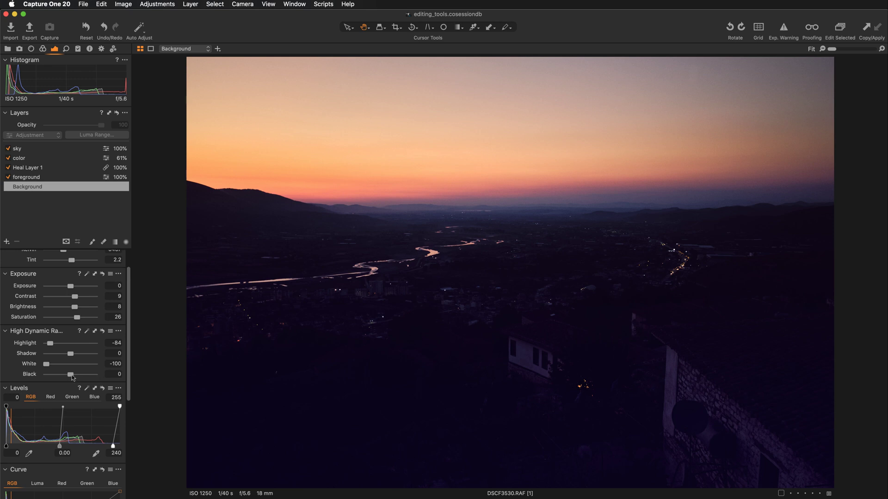
- Raise Black in small increments, fine-tuning it to settle at 31
drag(72, 375, 80, 376)
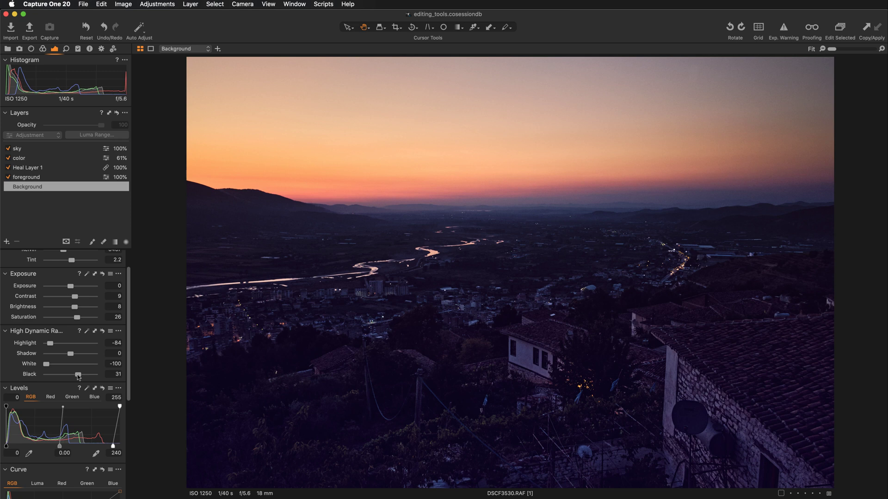
drag(78, 378, 87, 377)
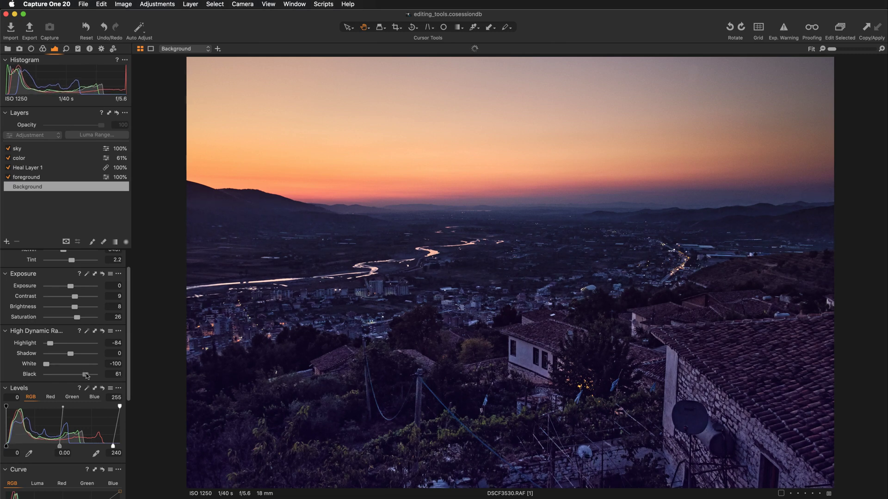
drag(86, 376, 83, 376)
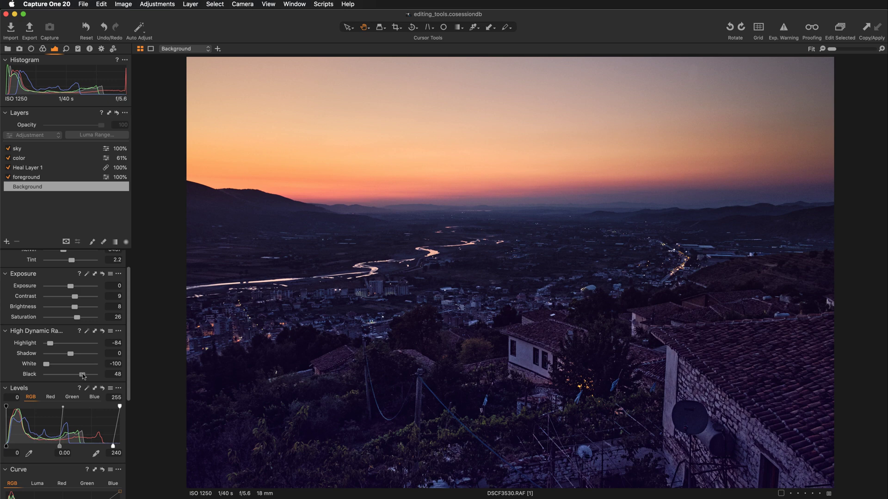
drag(83, 376, 79, 376)
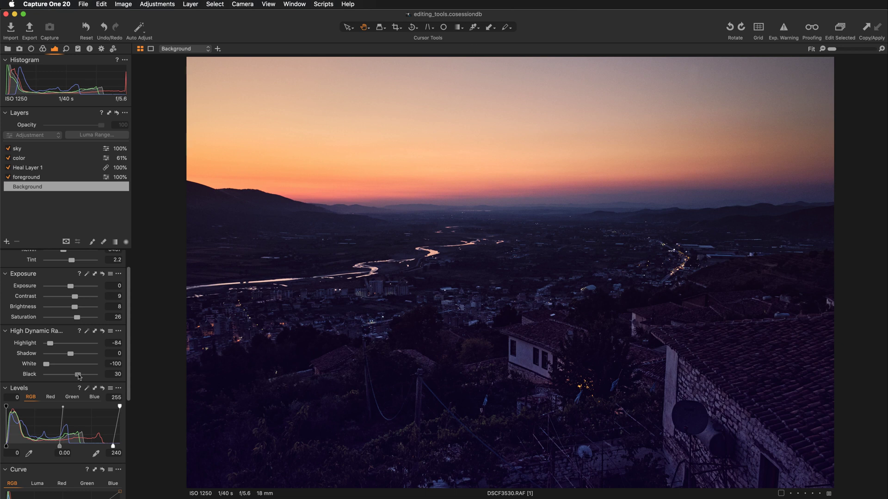
drag(78, 376, 79, 377)
drag(72, 355, 78, 355)
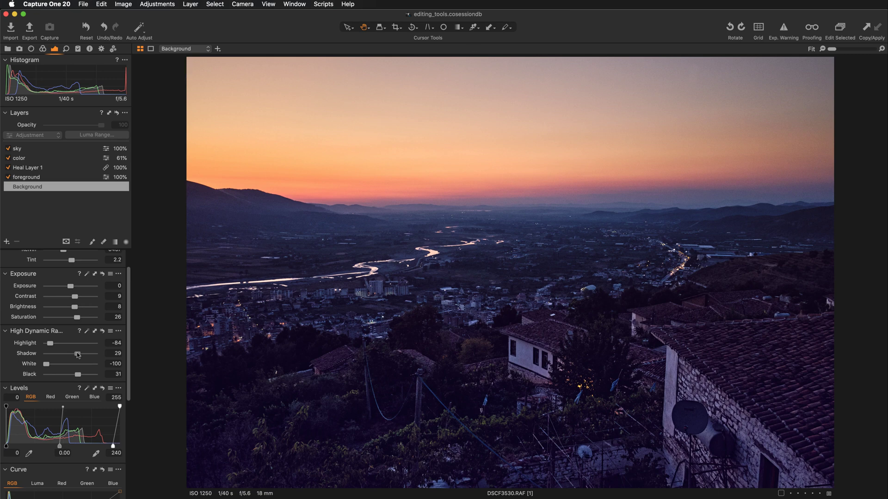
double_click(26, 354)
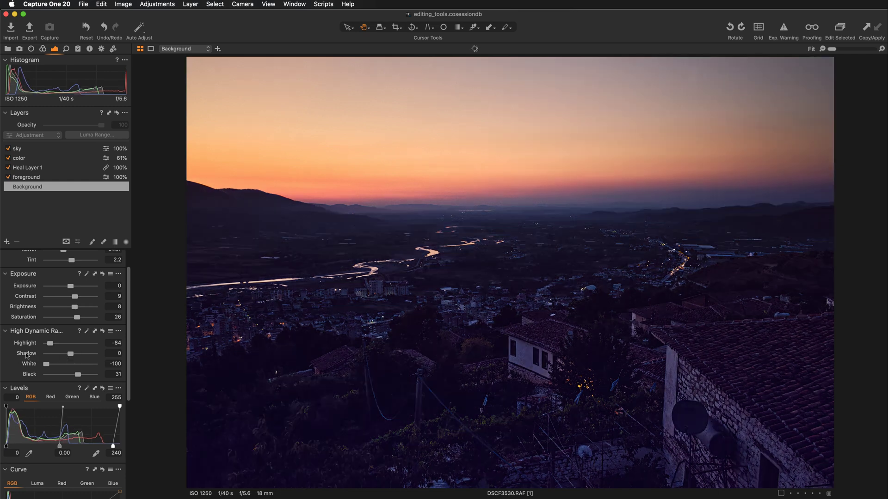
key(super+z)
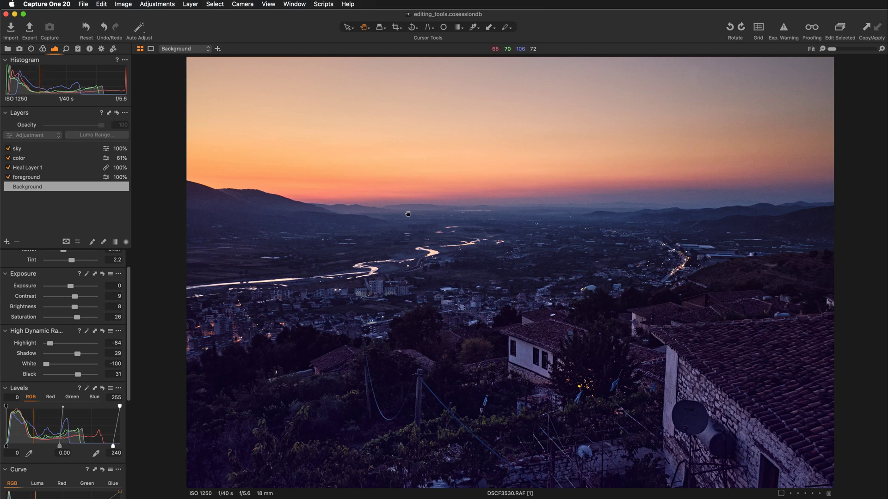
drag(79, 354, 78, 354)
drag(78, 355, 75, 355)
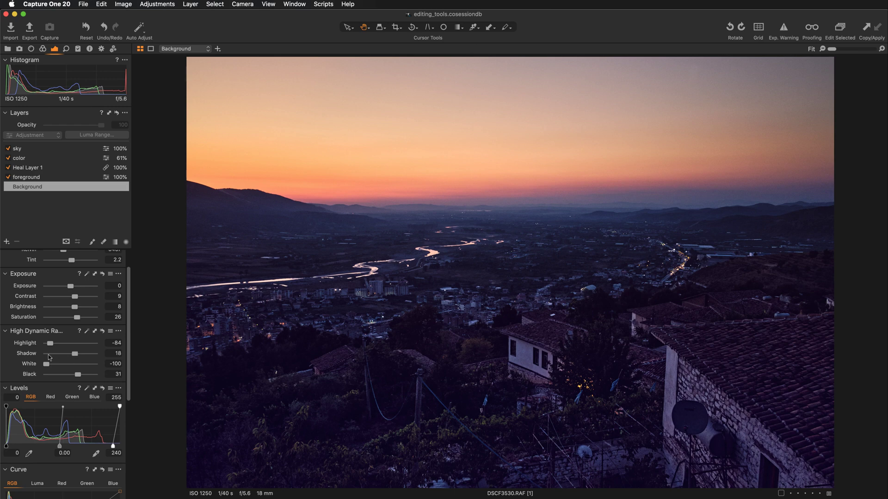
double_click(75, 353)
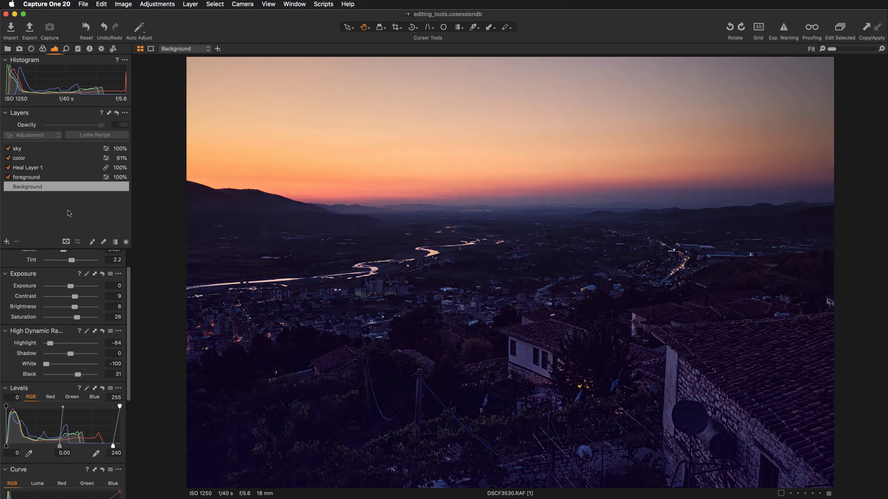
- Select the foreground layer and overlay its mask with M
click(55, 187)
click(37, 178)
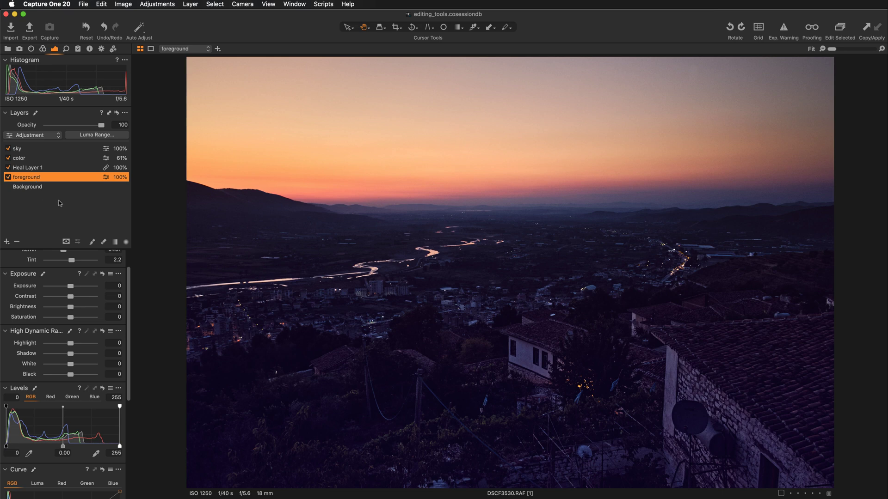
key(m)
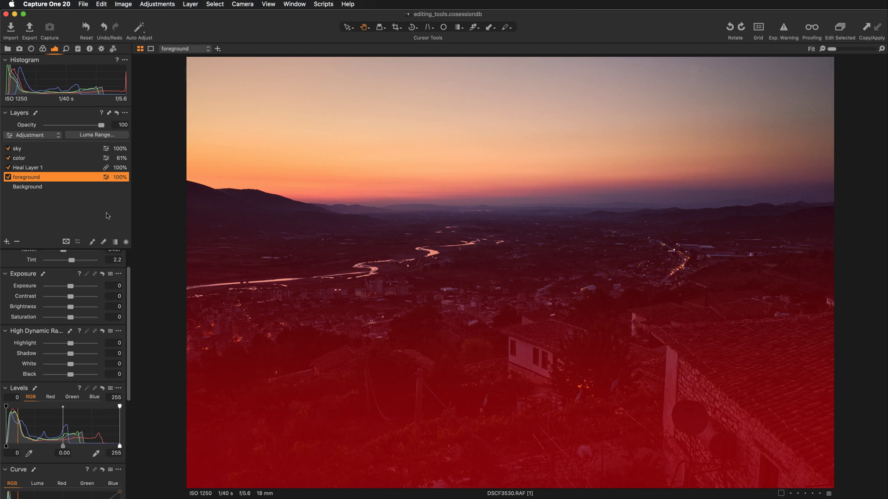
- Hide the mask and lift the foreground layer's Shadow to about 30, comparing before and after
key(m)
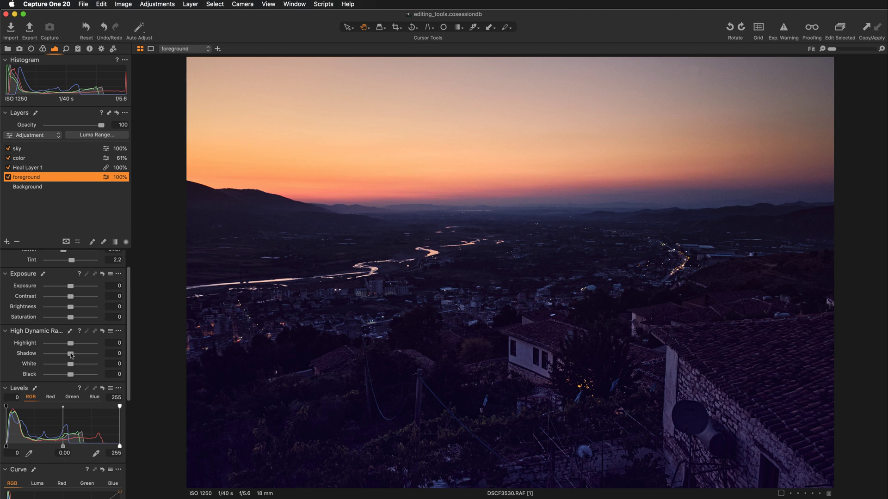
drag(71, 355, 78, 355)
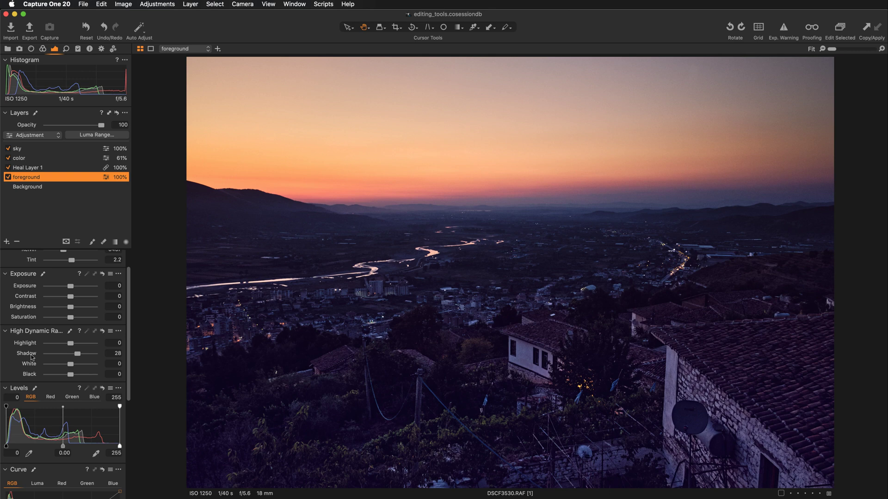
double_click(29, 354)
key(super+z)
drag(77, 356, 78, 357)
scroll(92, 323, down, 3)
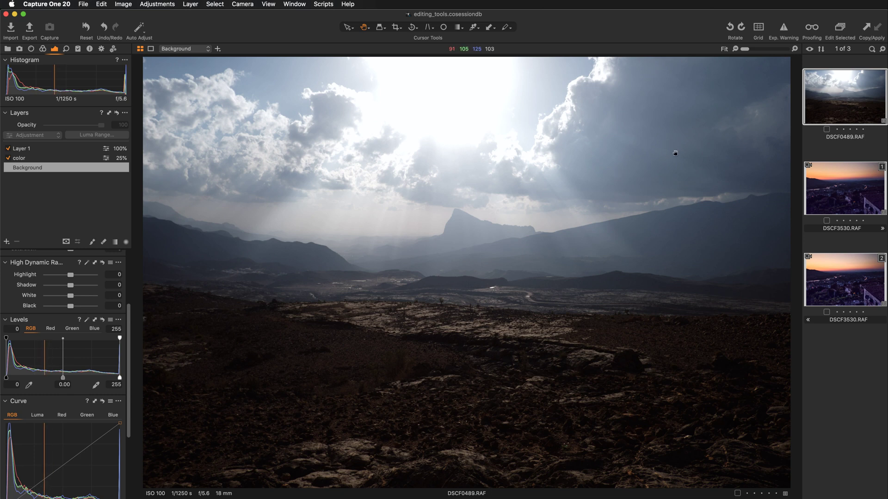
- Check sky clipping with Exp. Warning while dragging White to -100, leaving the warning on
click(783, 29)
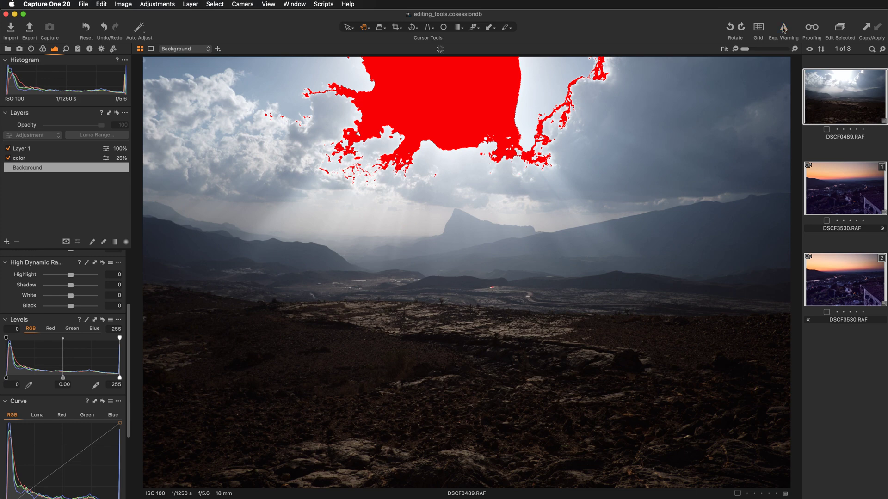
click(783, 29)
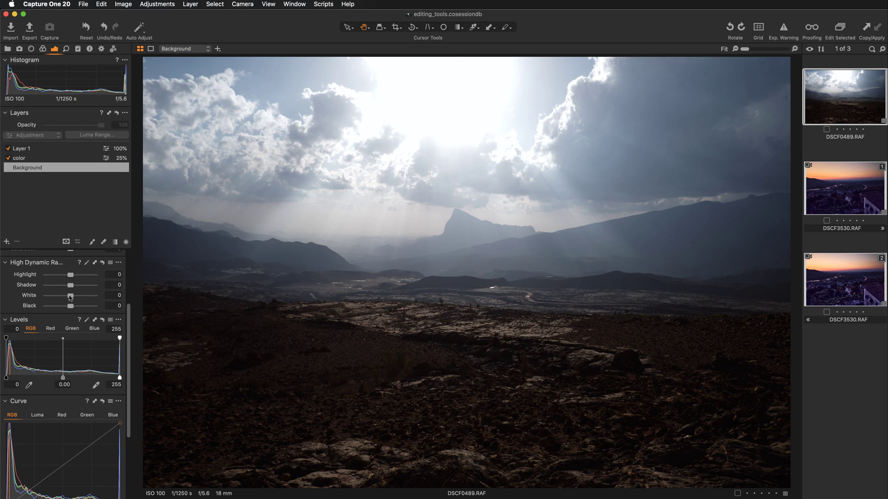
drag(72, 298, 47, 299)
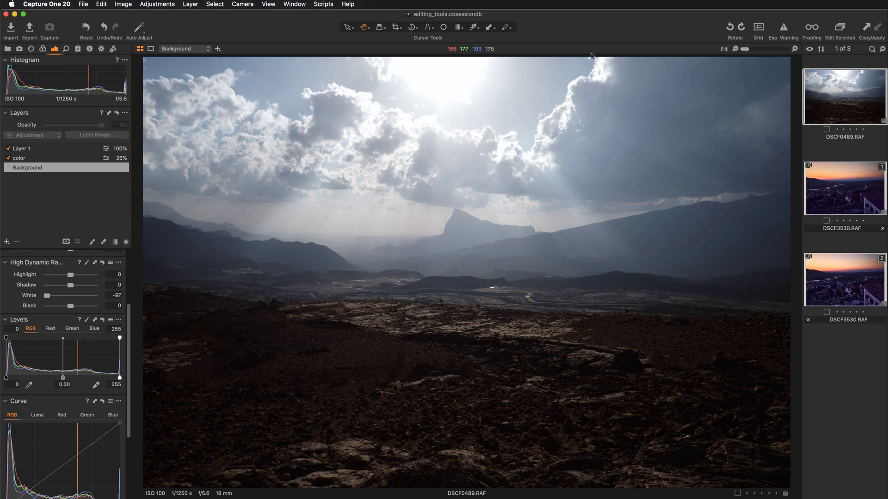
click(783, 28)
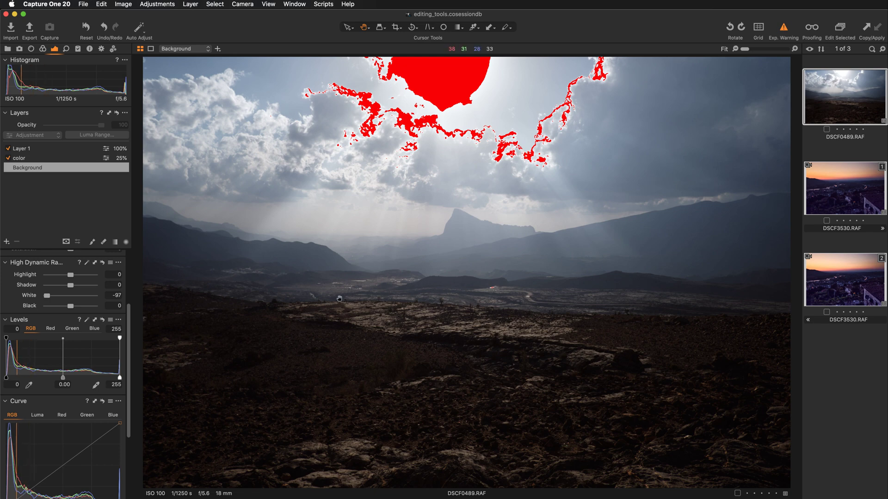
key(super+e)
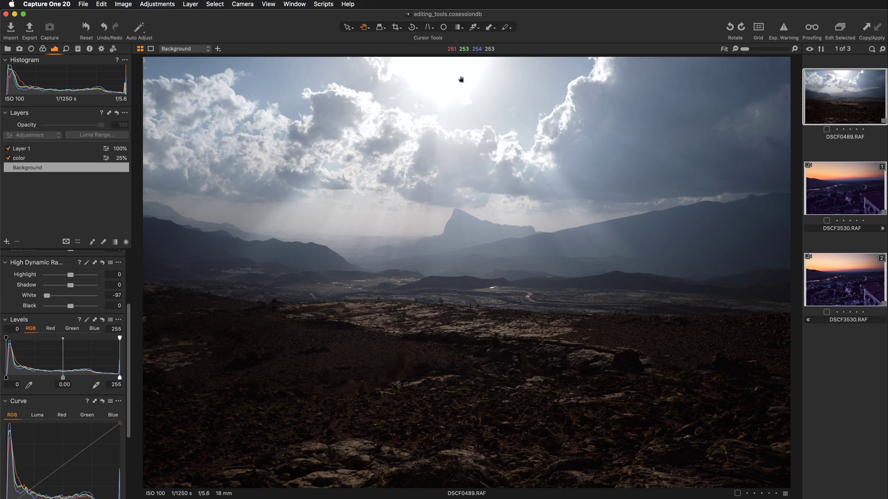
click(783, 28)
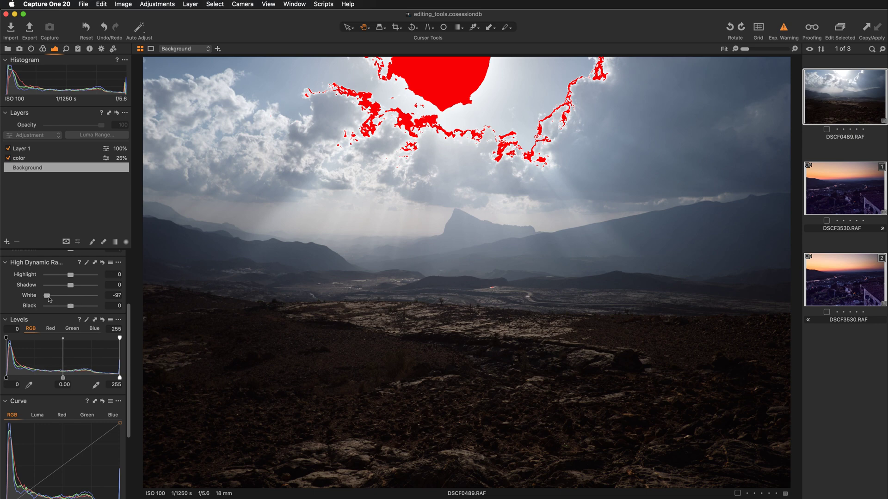
drag(47, 295, 46, 299)
- Lower Highlight to -52 and switch off Exp. Warning
drag(70, 276, 58, 276)
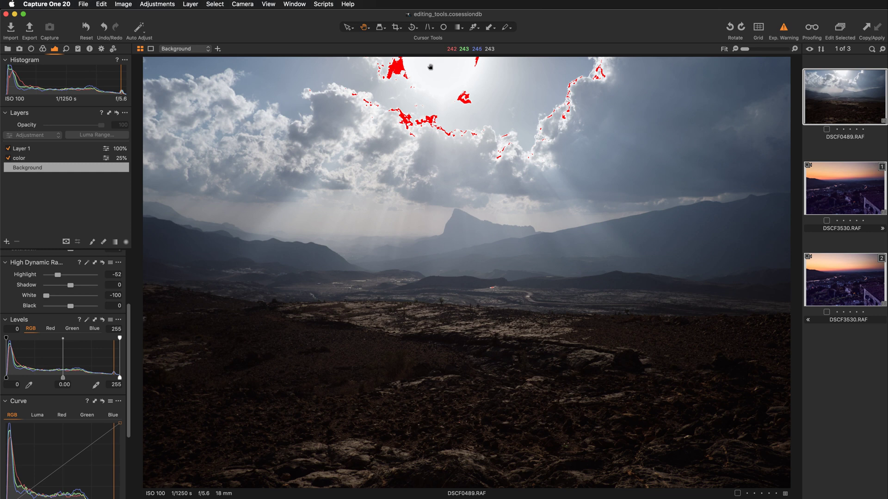
click(784, 30)
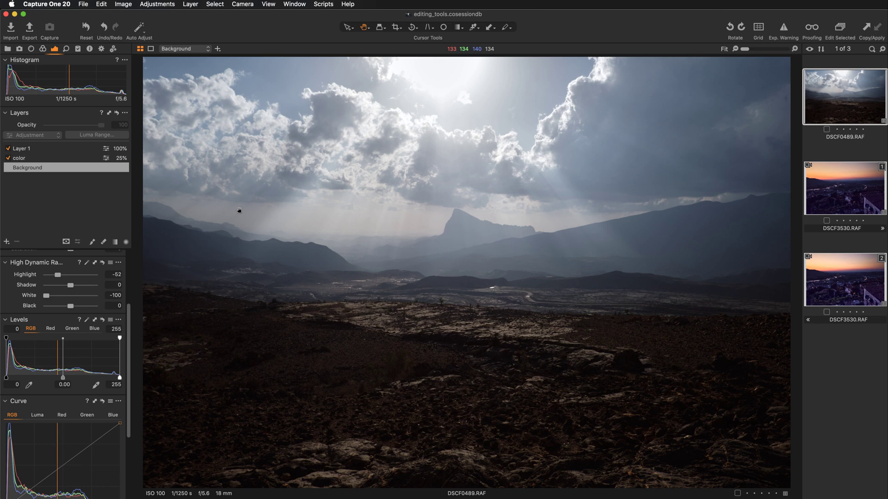
click(103, 262)
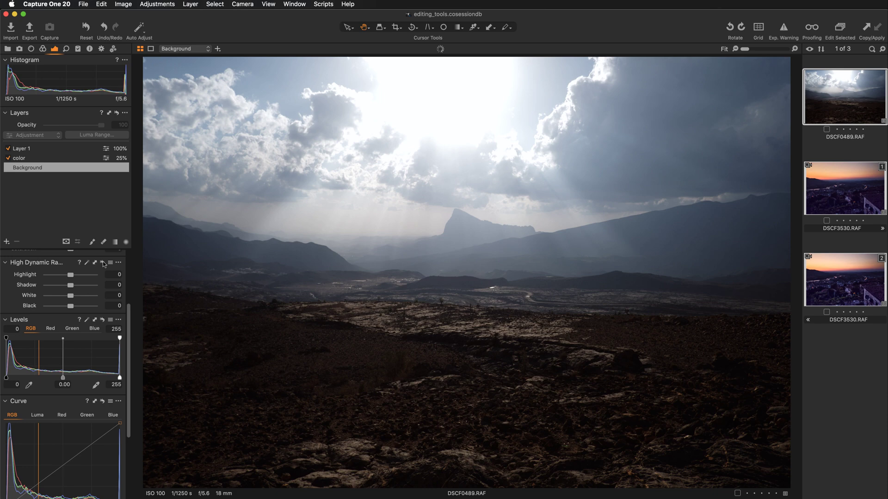
drag(103, 263, 102, 263)
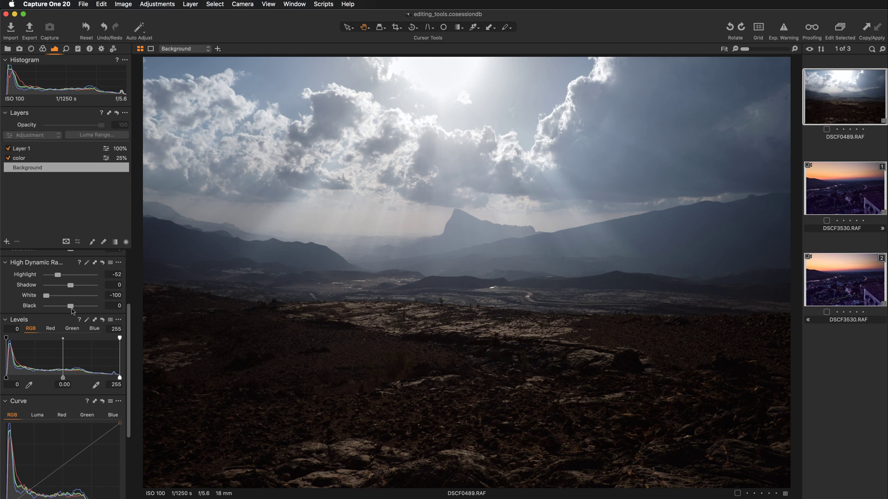
drag(70, 306, 80, 306)
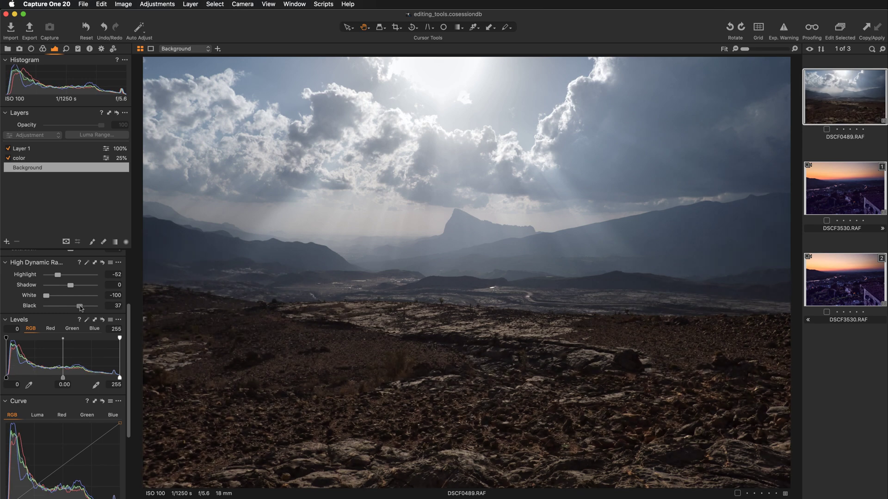
drag(80, 307, 80, 307)
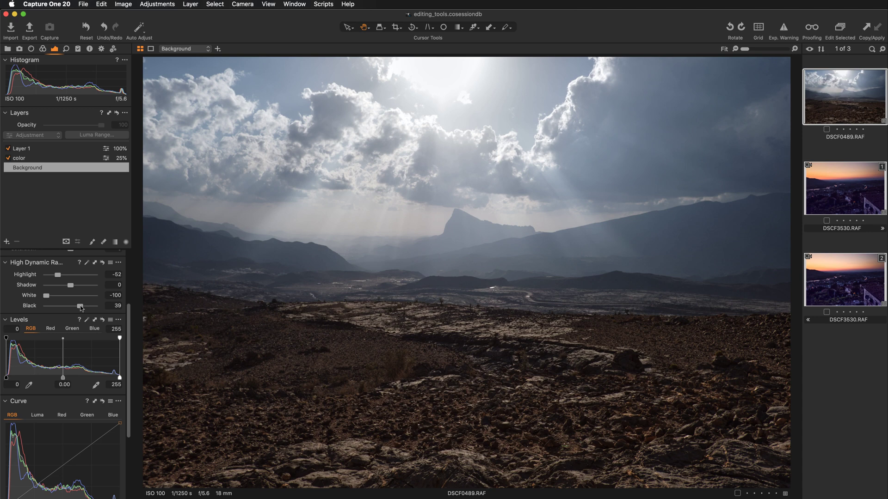
drag(81, 307, 78, 307)
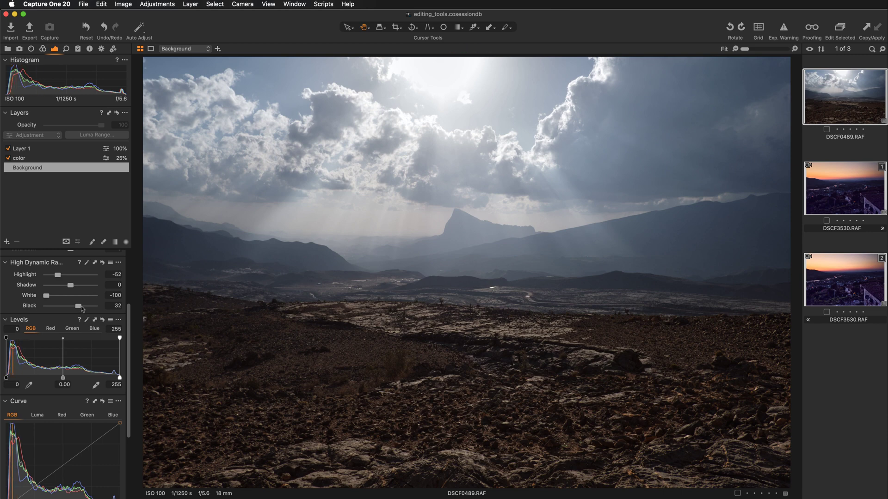
drag(81, 308, 94, 308)
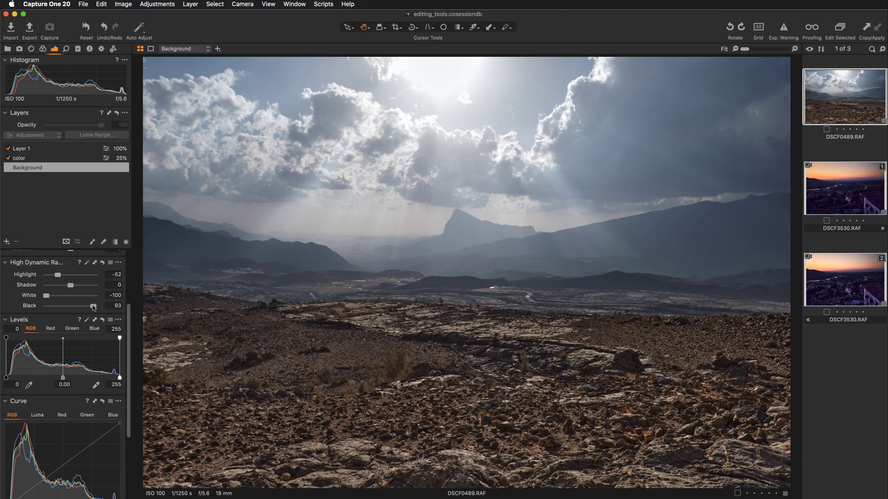
double_click(93, 306)
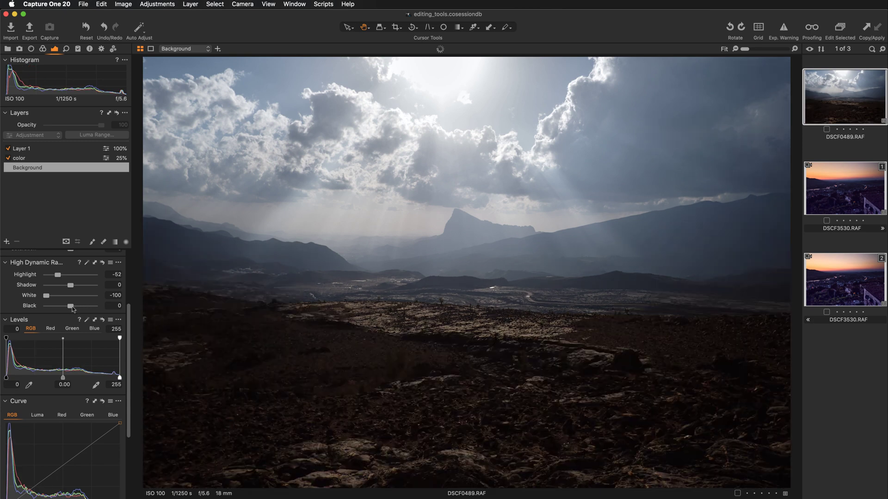
- Lift Black to 33 and deepen Shadow to -20, comparing each against zero
drag(73, 309, 80, 308)
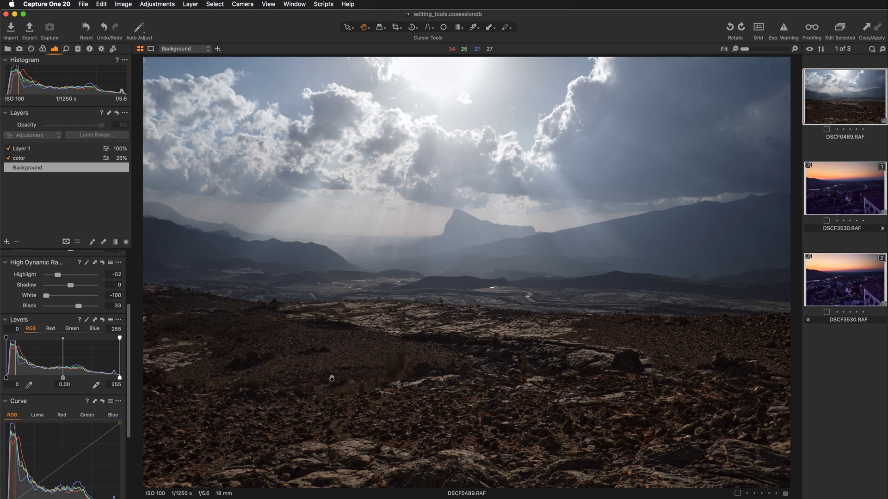
double_click(29, 309)
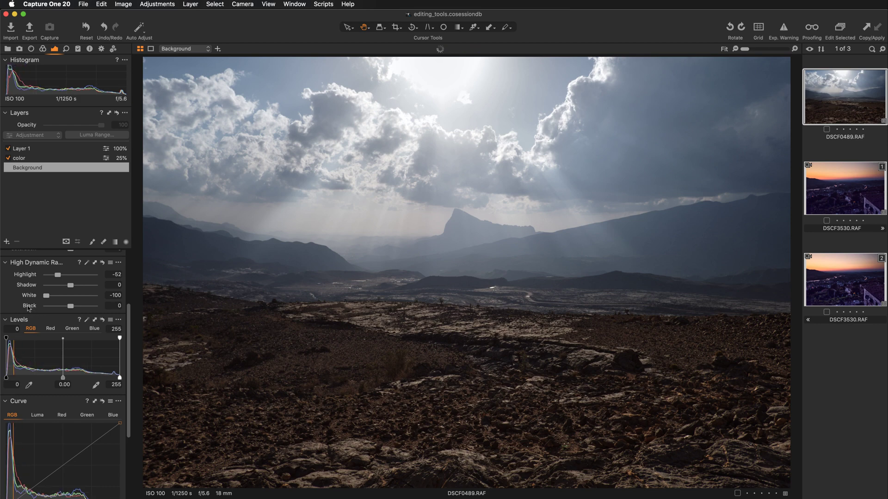
key(super+z)
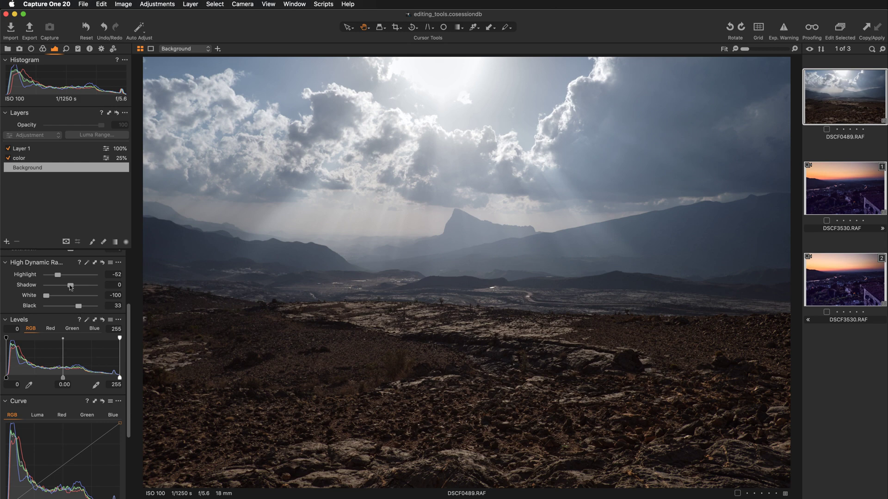
drag(71, 287, 66, 287)
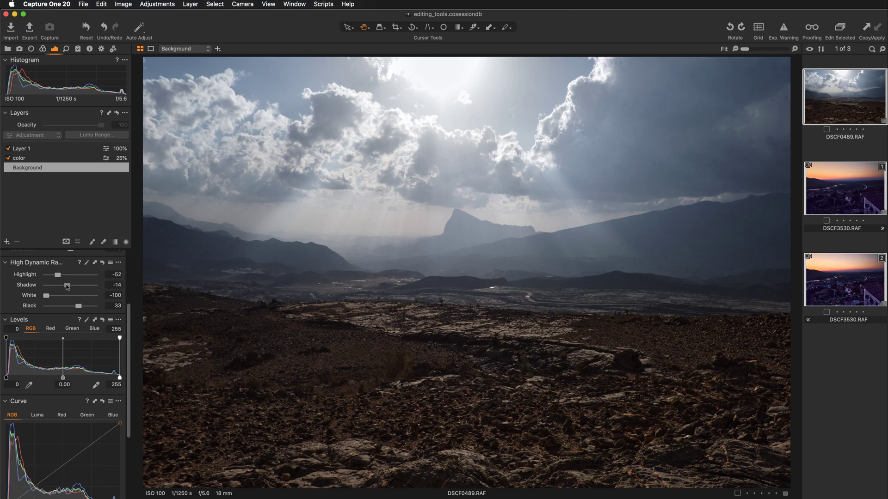
double_click(27, 285)
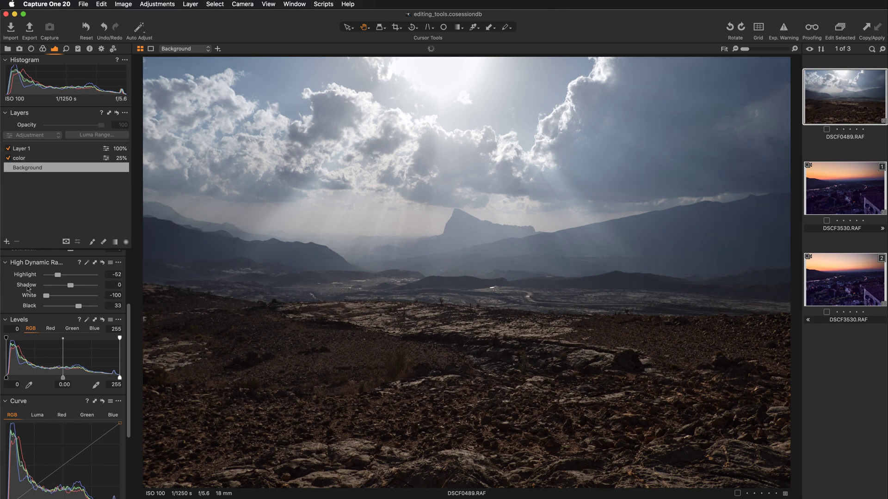
double_click(27, 286)
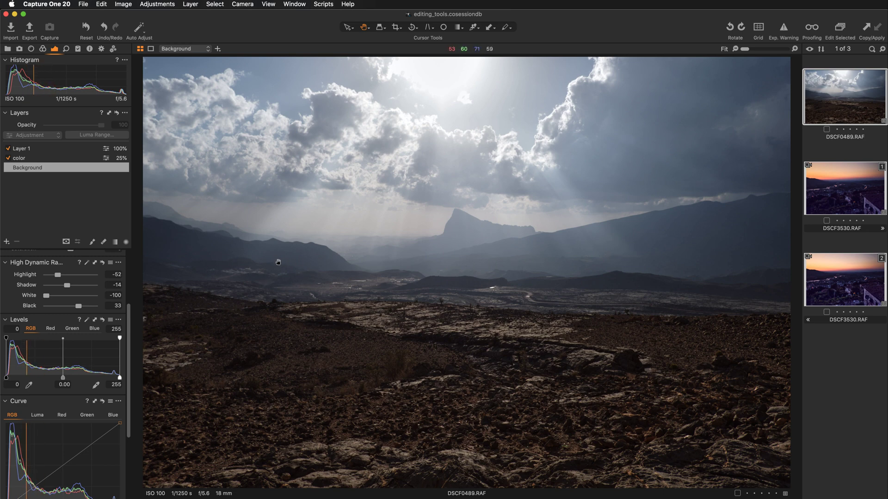
drag(68, 286, 66, 285)
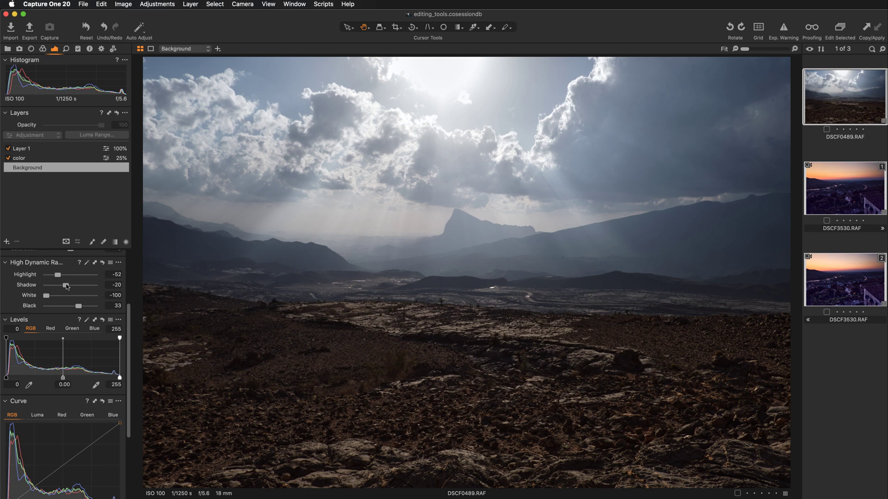
- Compare the landscape with and without HDR recovery, then ease Black down to 21
double_click(30, 306)
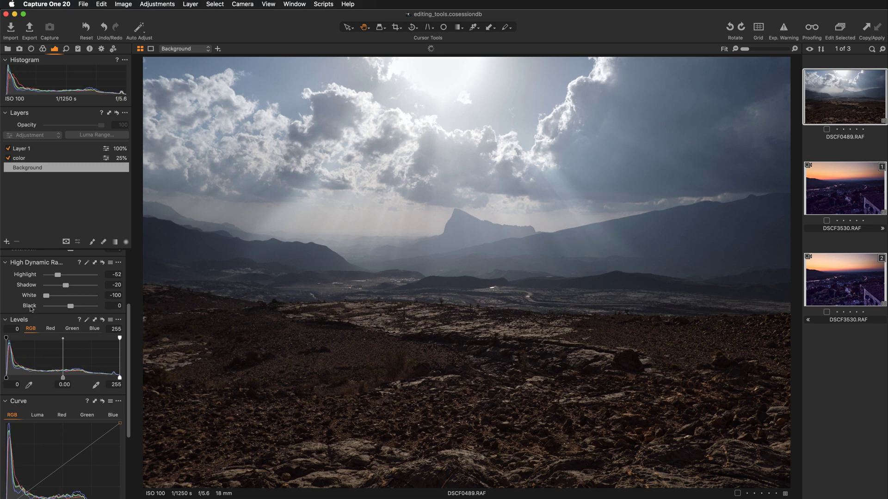
key(super+z)
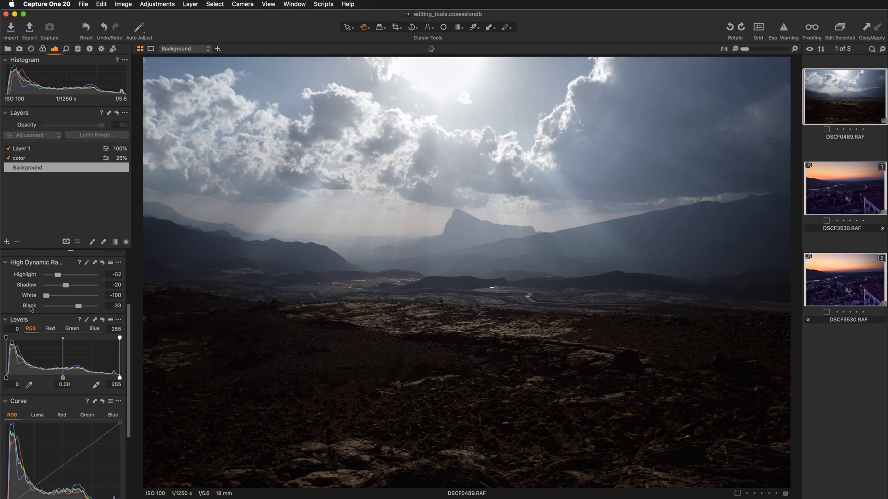
double_click(28, 285)
key(super+z)
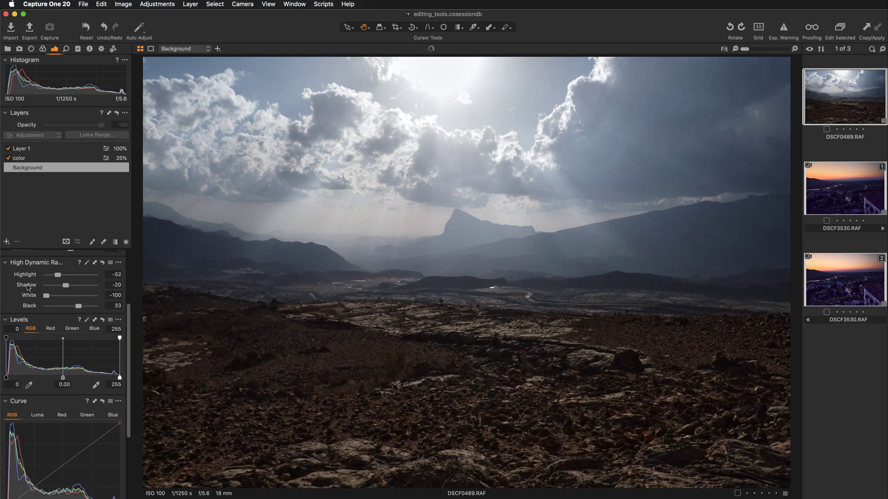
click(103, 262)
drag(102, 264, 102, 264)
click(103, 264)
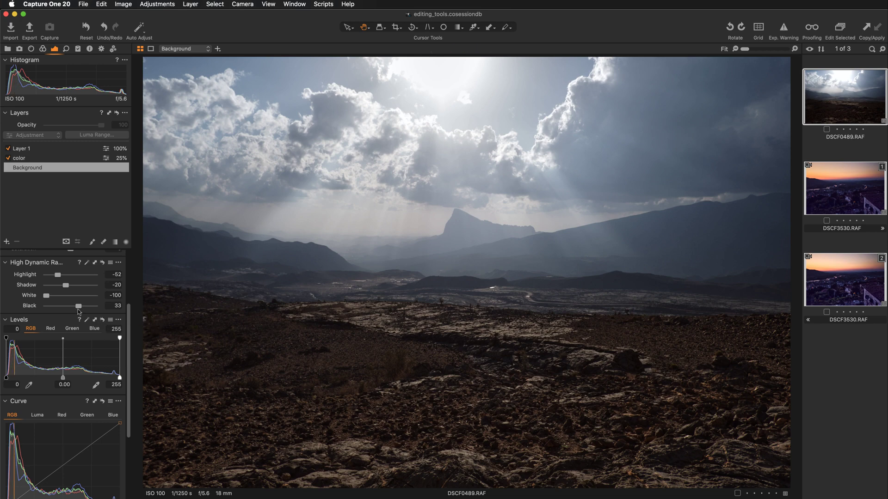
drag(78, 306, 76, 307)
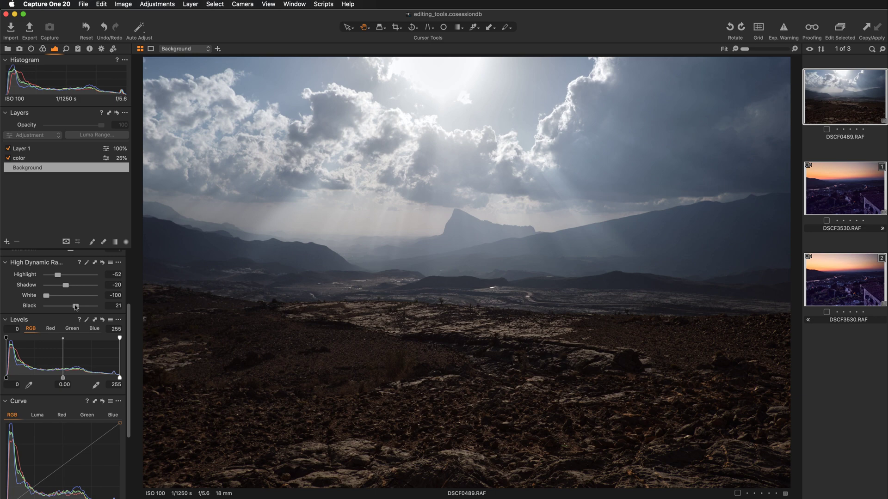
- Scroll the left tool panel down until the Clarity tool, still at 0, is visible
scroll(81, 447, up, 5)
scroll(81, 448, down, 3)
scroll(82, 448, down, 7)
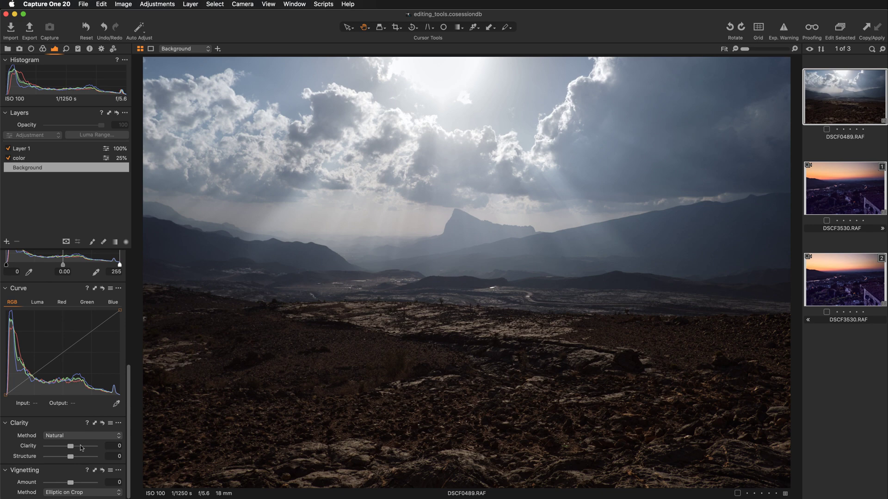
scroll(58, 425, up, 10)
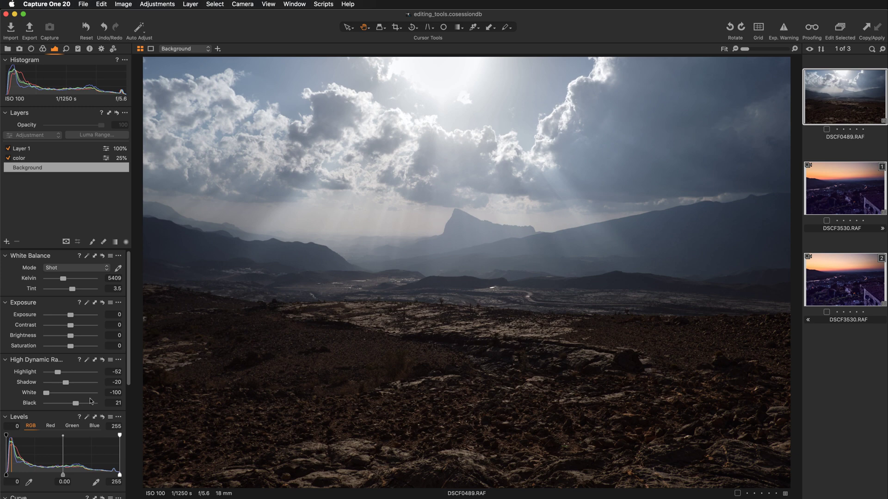
scroll(90, 401, down, 10)
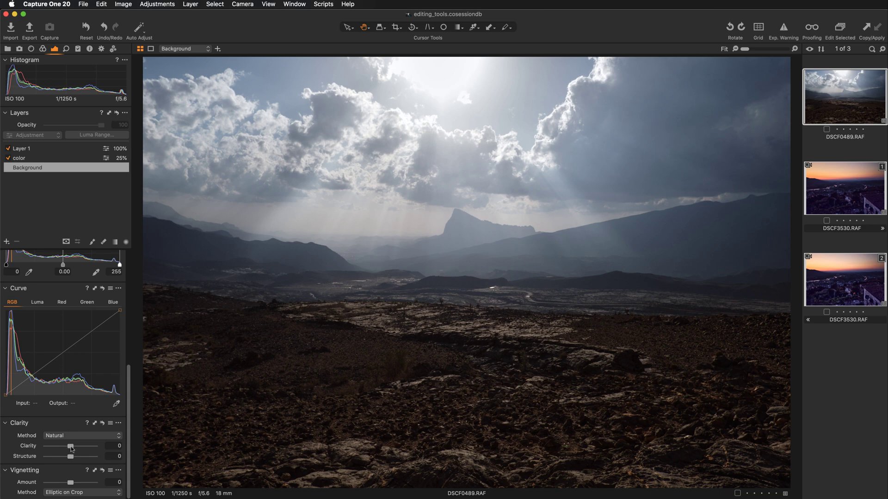
drag(72, 448, 78, 447)
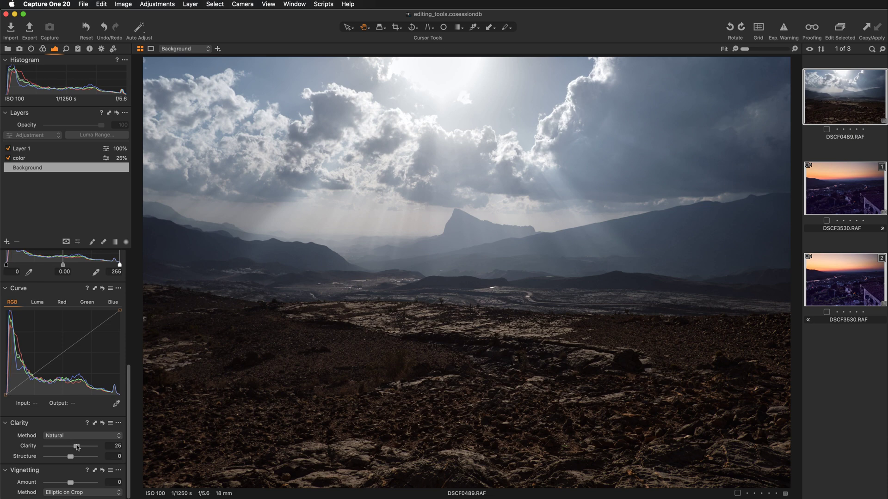
click(102, 424)
drag(77, 446, 93, 447)
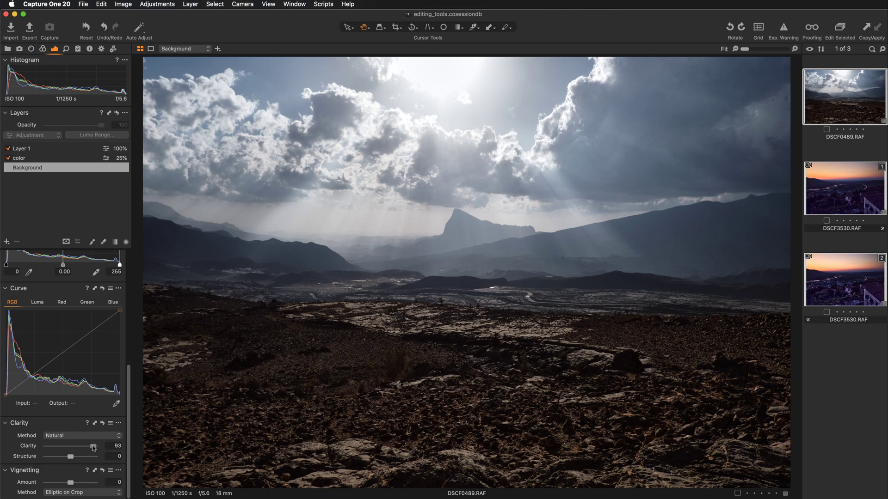
drag(92, 448, 93, 447)
drag(94, 446, 85, 449)
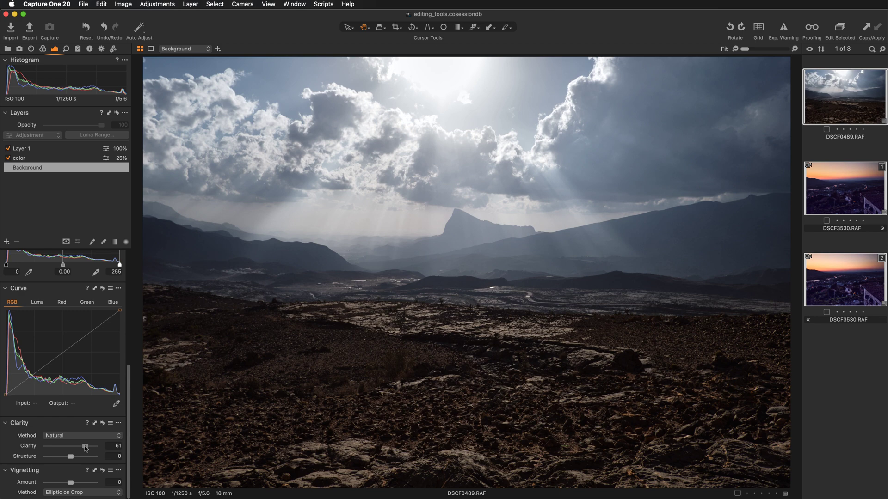
drag(85, 448, 71, 448)
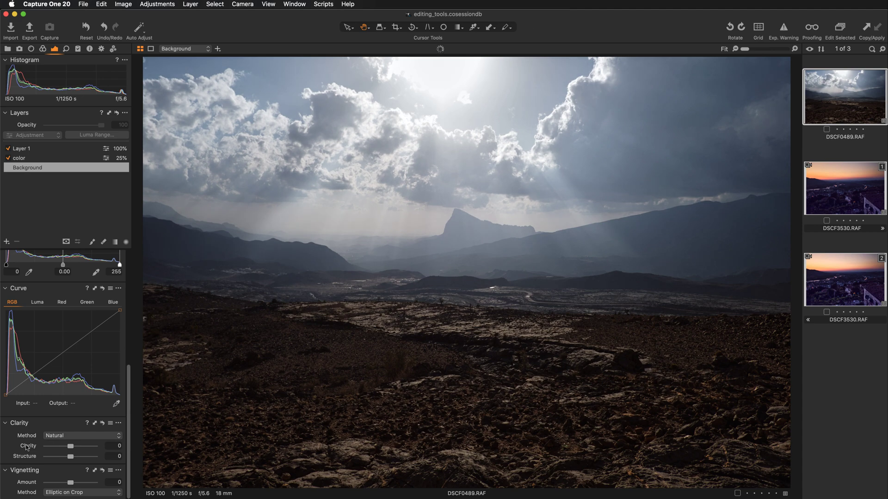
- Compare DSCF0489.RAF with and without Clarity 31, then set Clarity to 22
key(super+z)
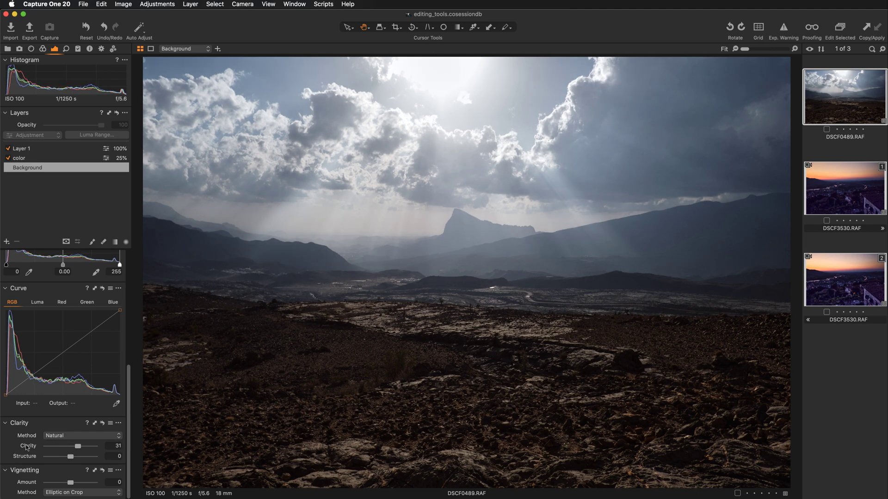
key(super+shift+z)
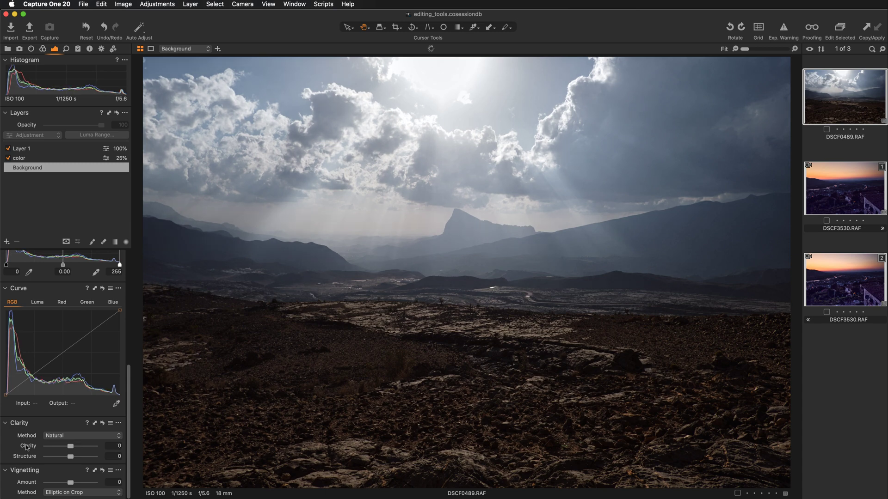
drag(28, 447, 55, 440)
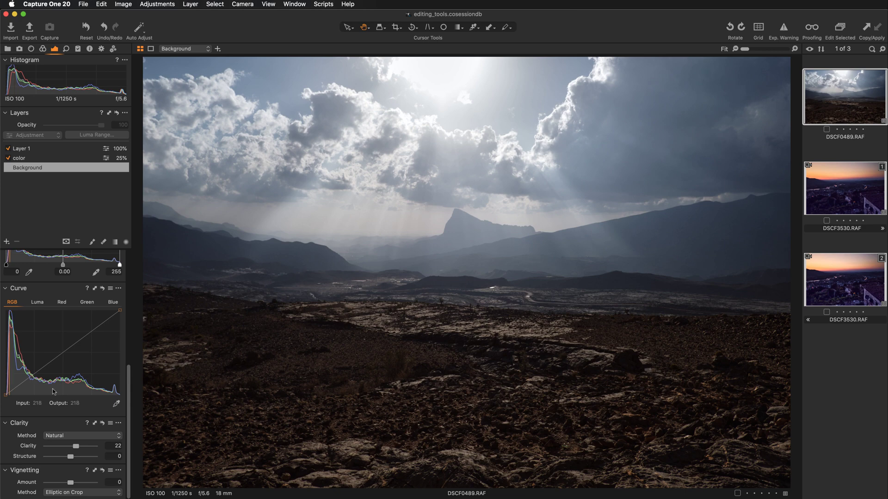
scroll(53, 392, up, 10)
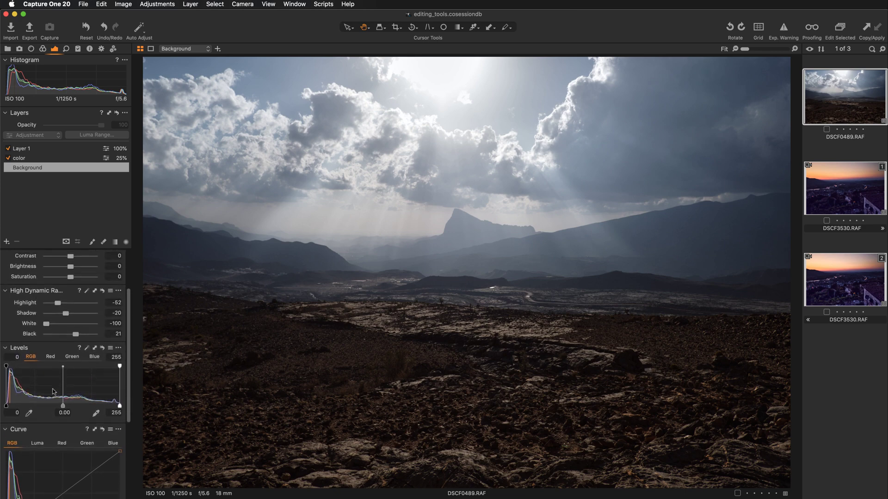
scroll(53, 392, up, 4)
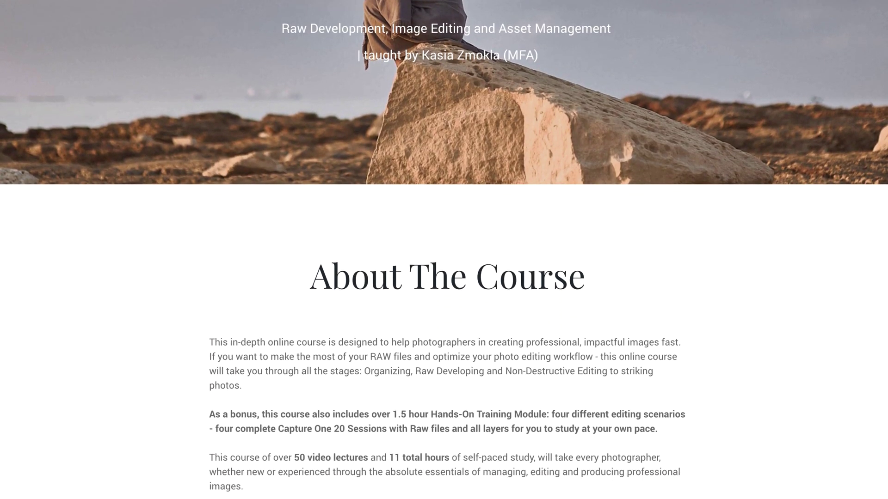
- Scroll the course landing page past lesson topics like 'Effortless Color Grading' toward the student reviews
scroll(444, 250, down, 15)
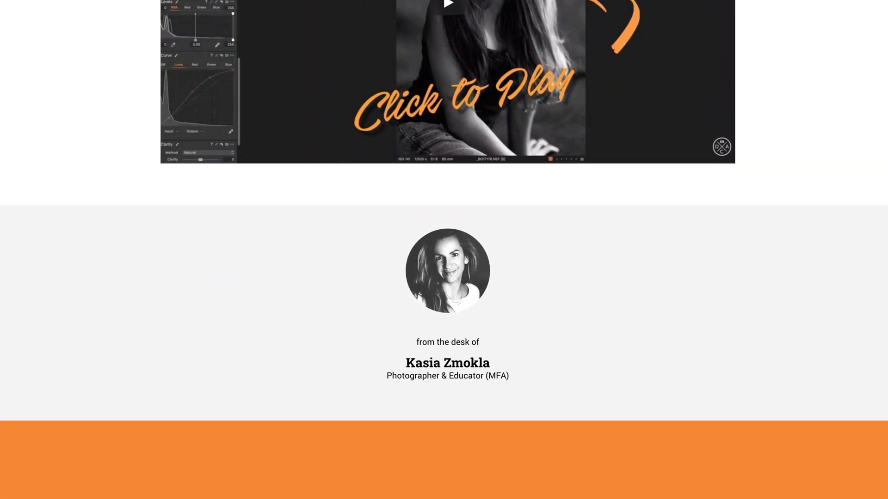
scroll(444, 250, down, 8)
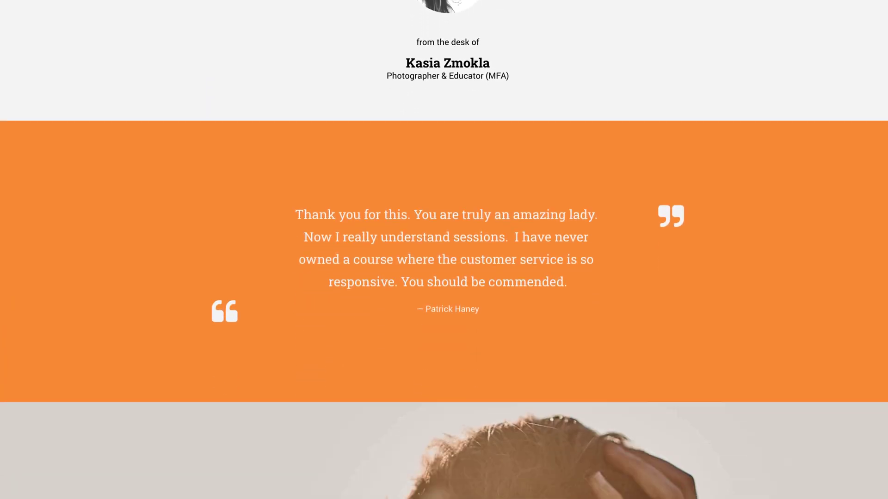
scroll(444, 250, down, 10)
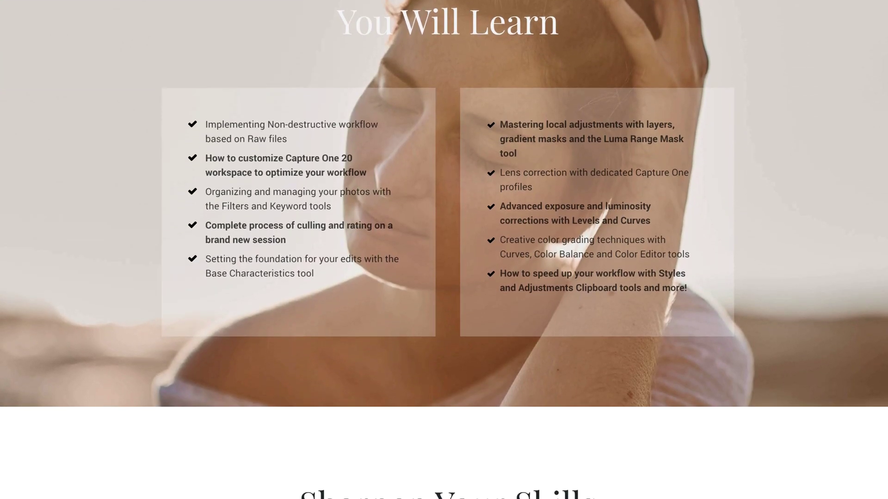
scroll(444, 250, down, 9)
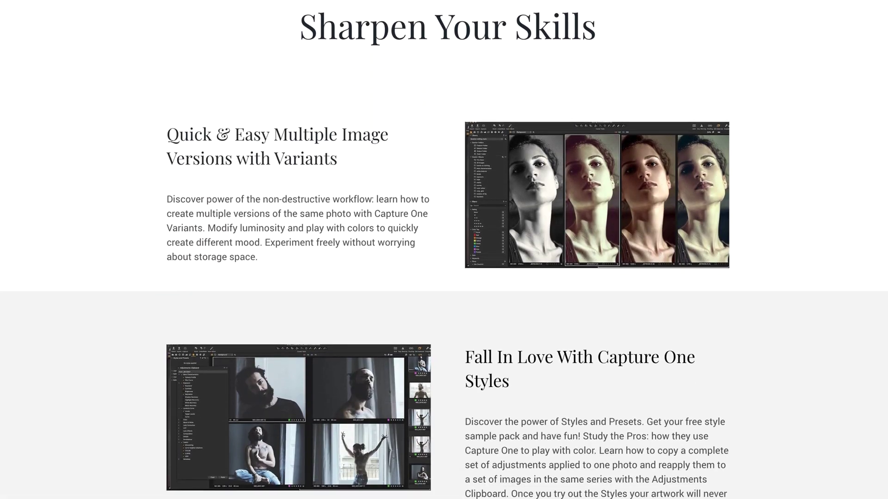
scroll(443, 250, down, 9)
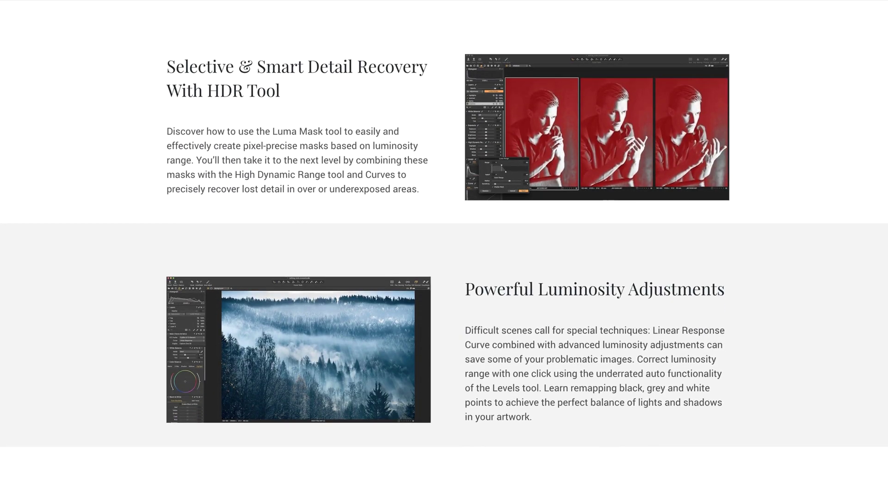
scroll(444, 250, down, 10)
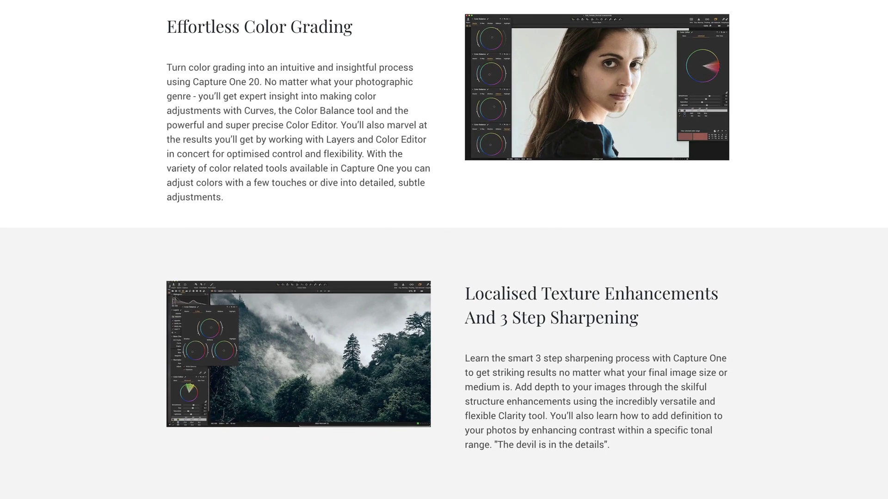
scroll(444, 250, down, 7)
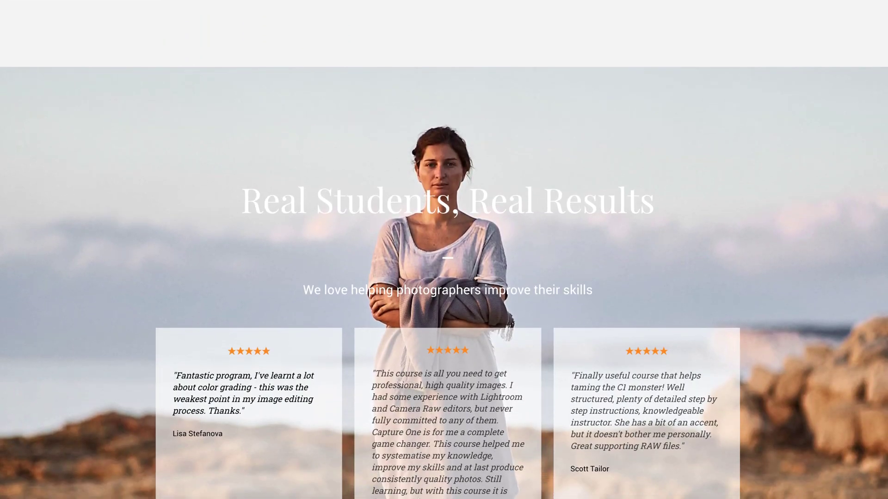